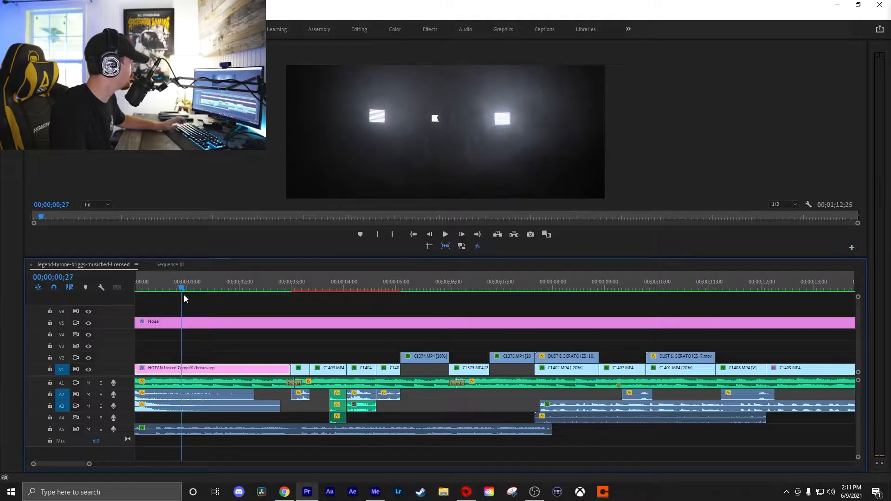
- Scrub through the intro comp and the two C1403.MP4 clips up to the shot of the box landing
left_click_drag(184, 296, 219, 294)
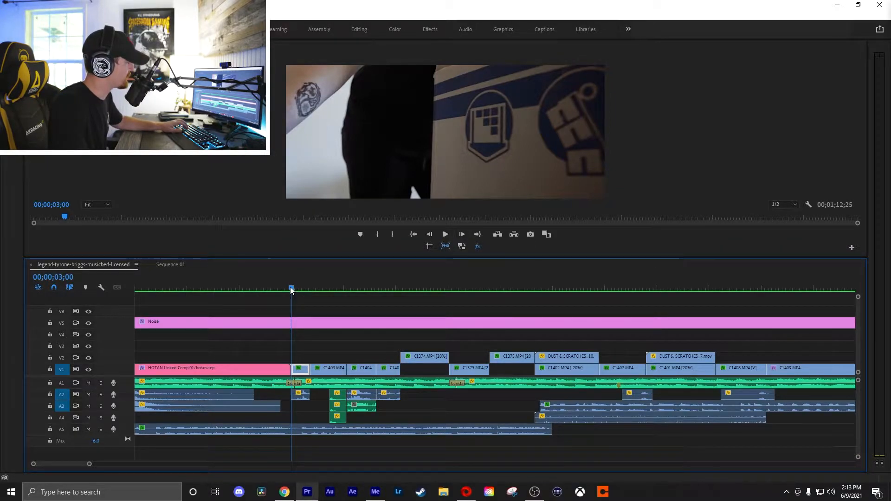
left_click_drag(291, 289, 310, 290)
key("equal")
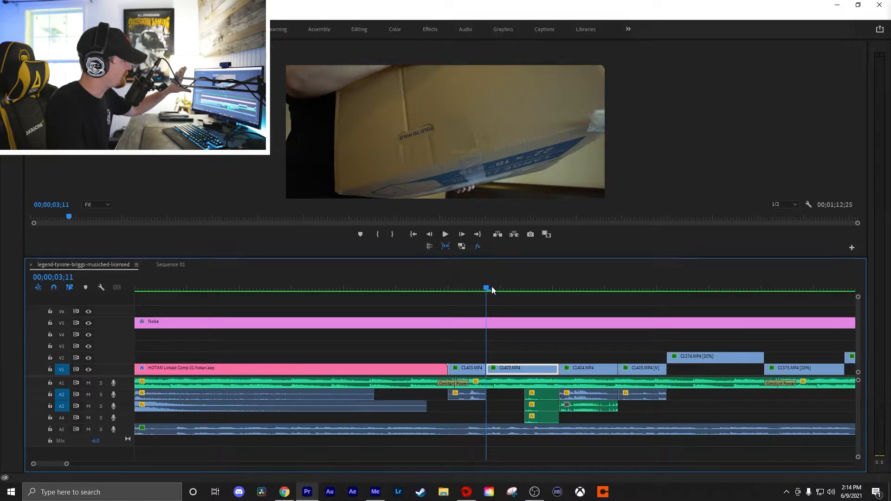
left_click(507, 287)
left_click_drag(507, 288, 525, 285)
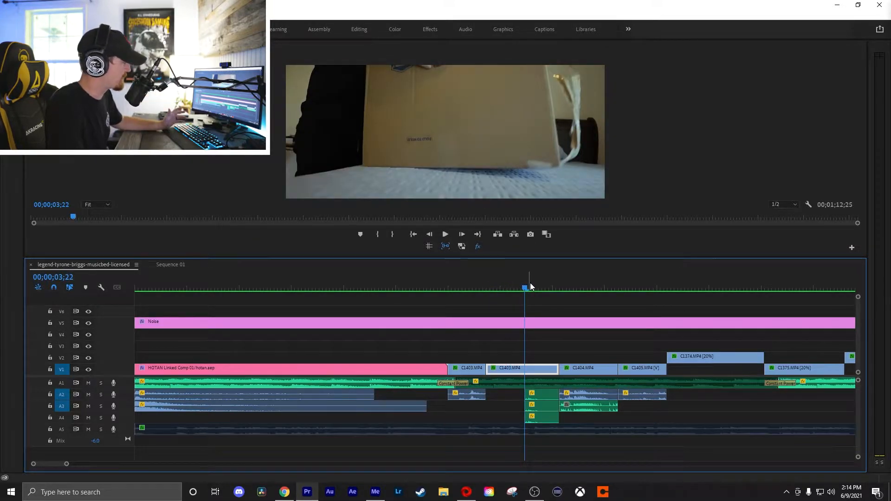
left_click(519, 285)
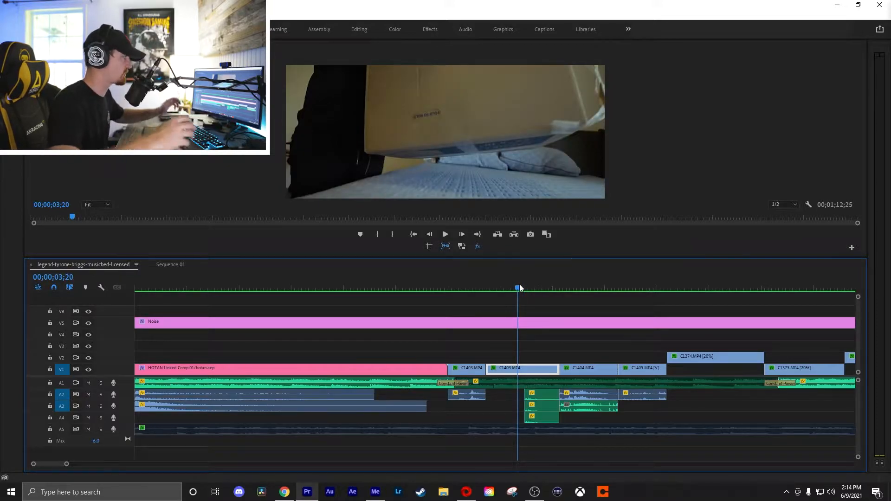
- Play back the box landing in the second C1403.MP4 clip to hear its layered sound effects
key("space")
key("space")
left_click(520, 285)
key("space")
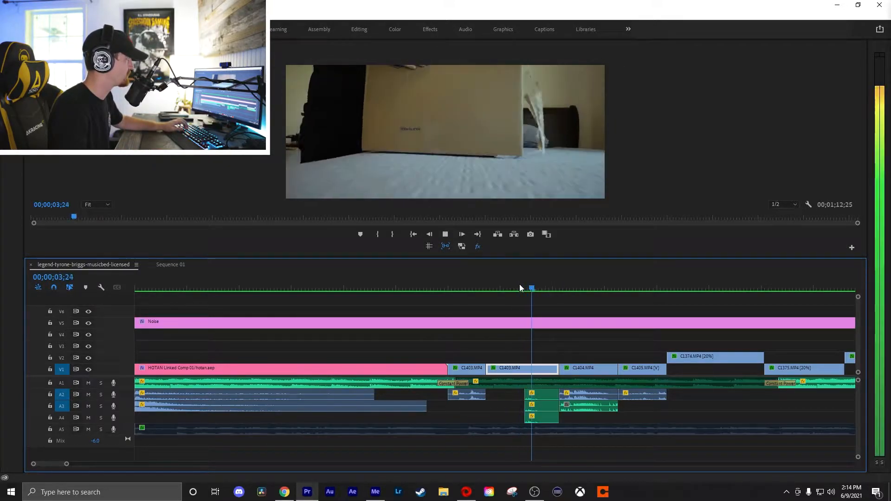
key("space")
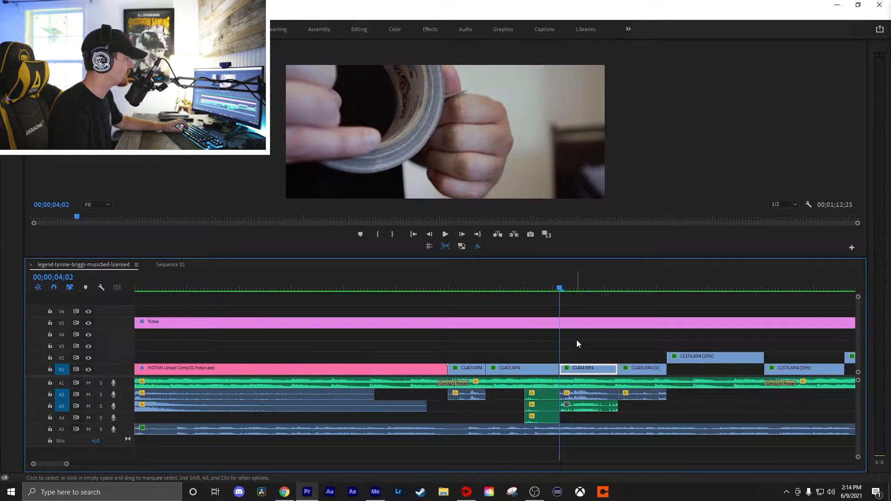
- Audition the sound effects beneath C1404.MP4 and scrub through the C1405.MP4 clip
left_click(579, 395)
key("space")
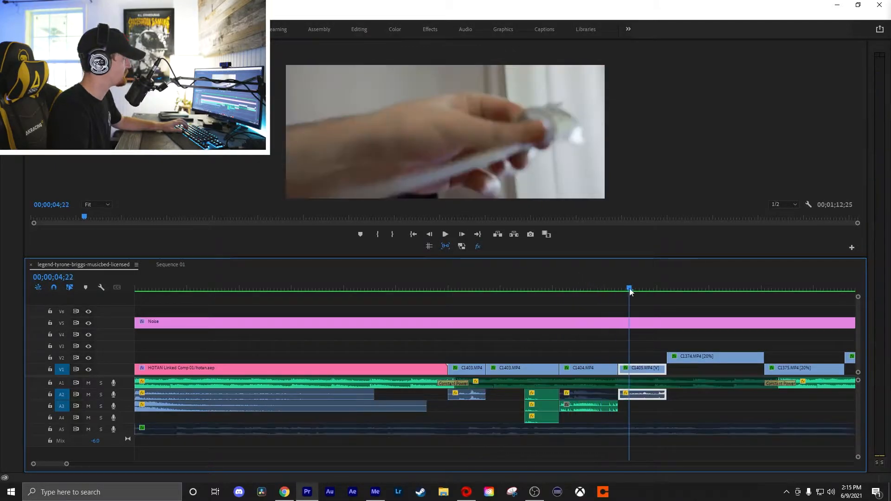
left_click_drag(630, 288, 666, 301)
key("Up")
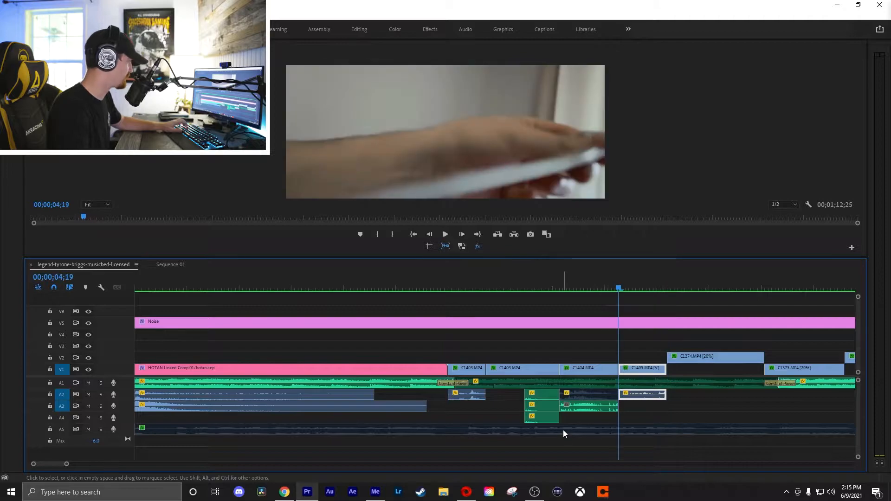
- Play the sequence from the start of the first C1403.MP4 clip through to C1405.MP4
left_click(562, 356)
left_click(448, 285)
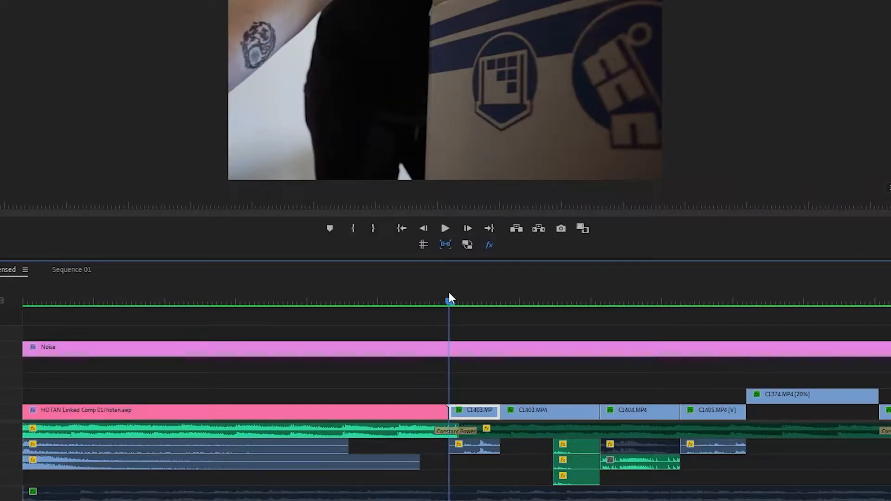
key("space")
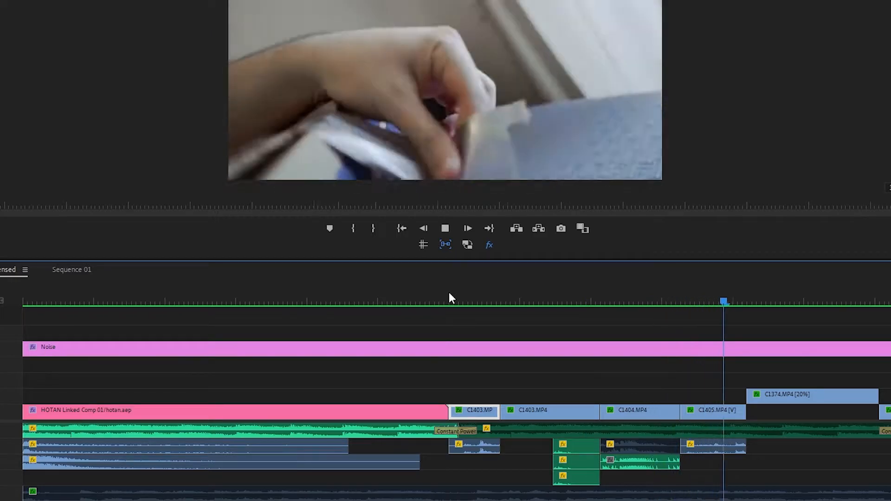
left_click(735, 303)
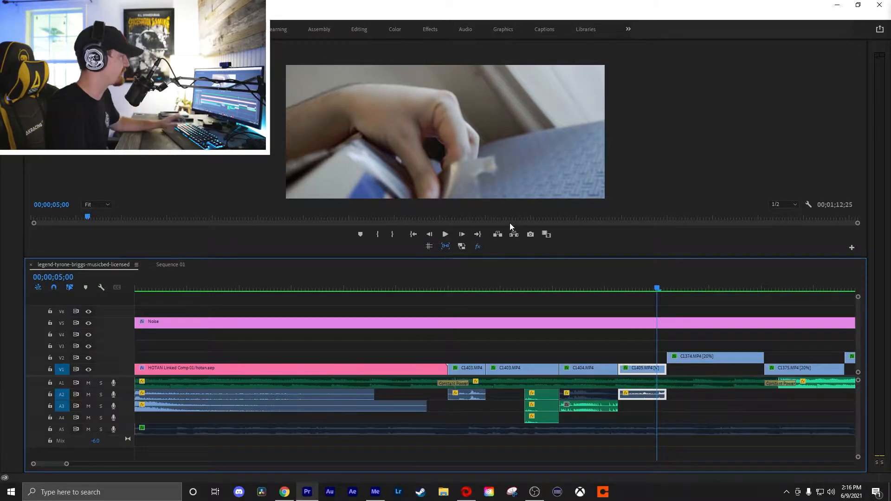
- Examine the motion in C1405.MP4 and the intro's sound-effect clips on A2 and A3
left_click(646, 300)
left_click_drag(645, 305, 658, 319)
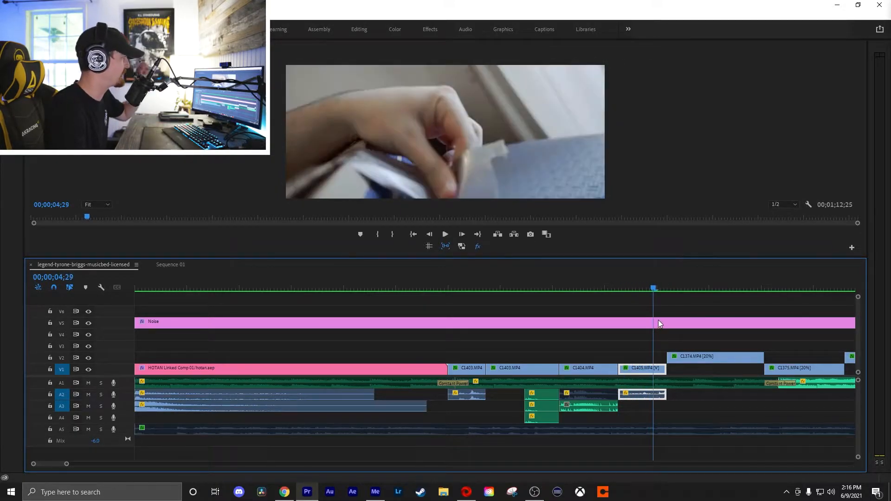
mouse_move(617, 289)
left_mouse_down()
mouse_move(617, 281)
mouse_move(656, 294)
mouse_move(619, 304)
left_mouse_up()
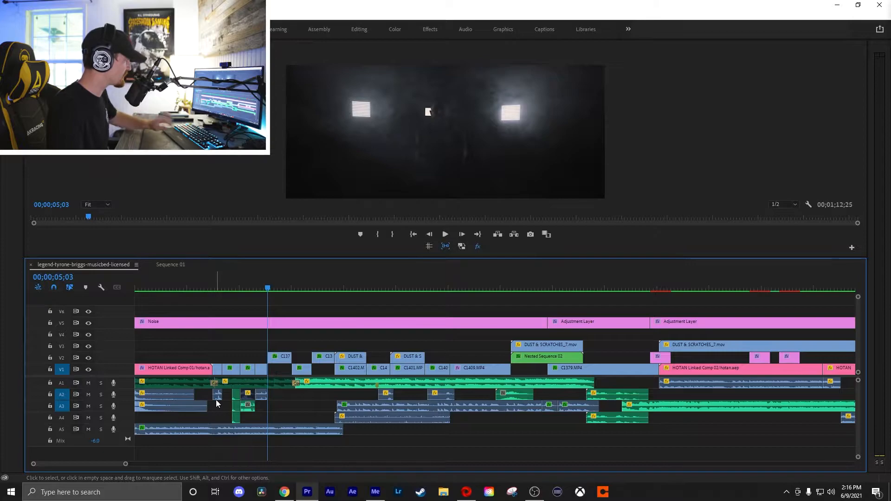
left_click_drag(185, 415, 168, 396)
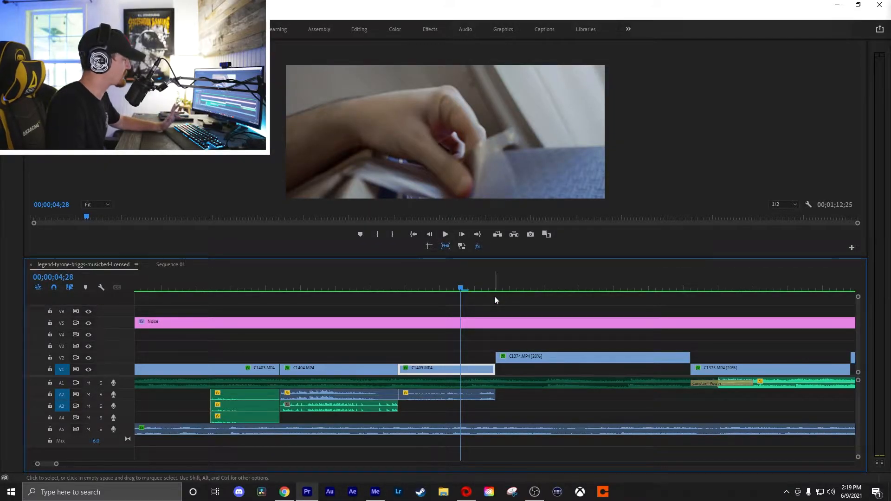
left_click_drag(459, 285, 438, 306)
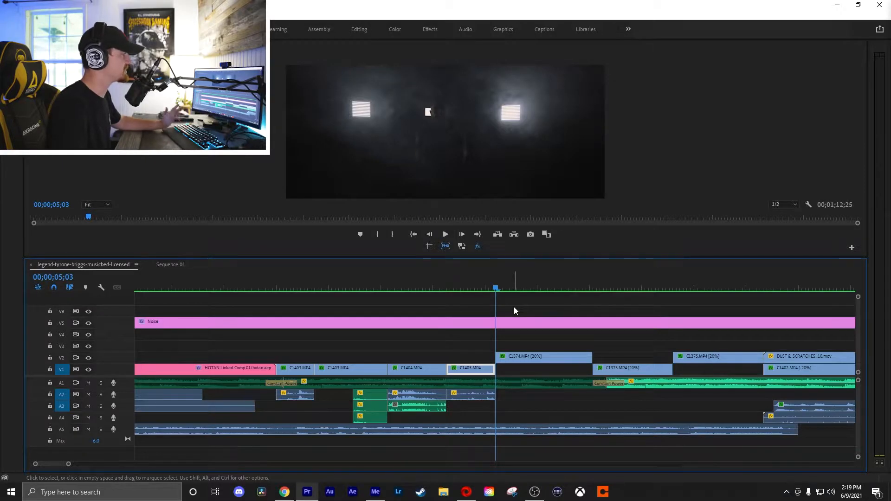
- Scrub the C1374.MP4 clip on V2 and compare it with the intro comp shot around 00;00;00;28
left_click_drag(507, 288, 572, 298)
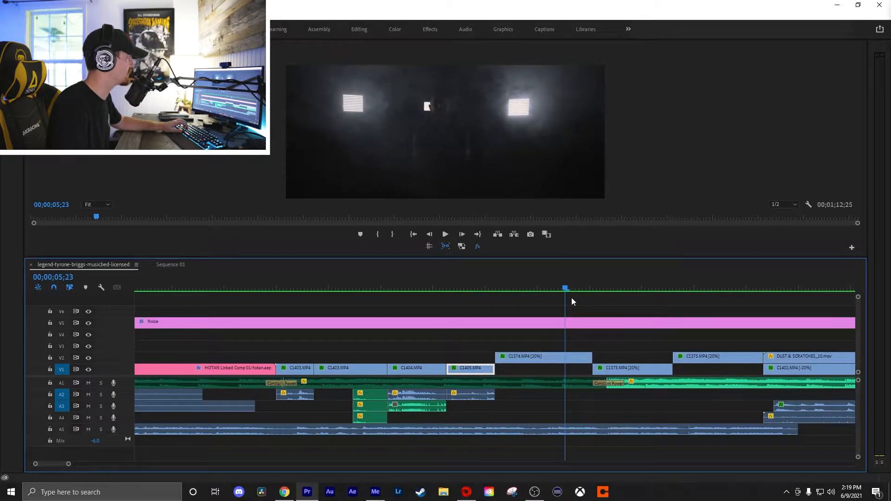
key("minus")
left_click(184, 288)
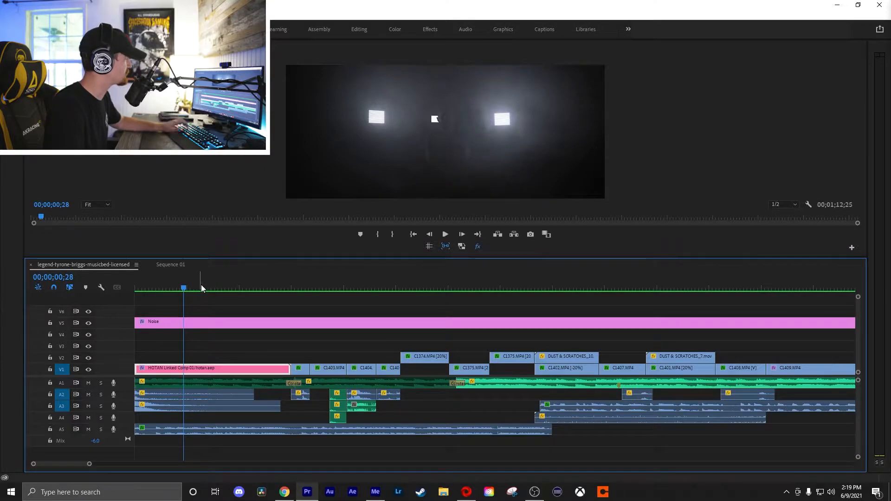
left_click(414, 289)
left_click_drag(413, 286, 423, 301)
- Disable the second music clip on A1, after the Constant Power transition below the first C1375.MP4 clip
key("Down")
key("equal")
left_click(551, 385)
key("shift+e")
left_click(537, 349)
- Scrub through the C1375.MP4 clips on V1 and V2 to review the dark jersey shots
left_click_drag(496, 287, 501, 316)
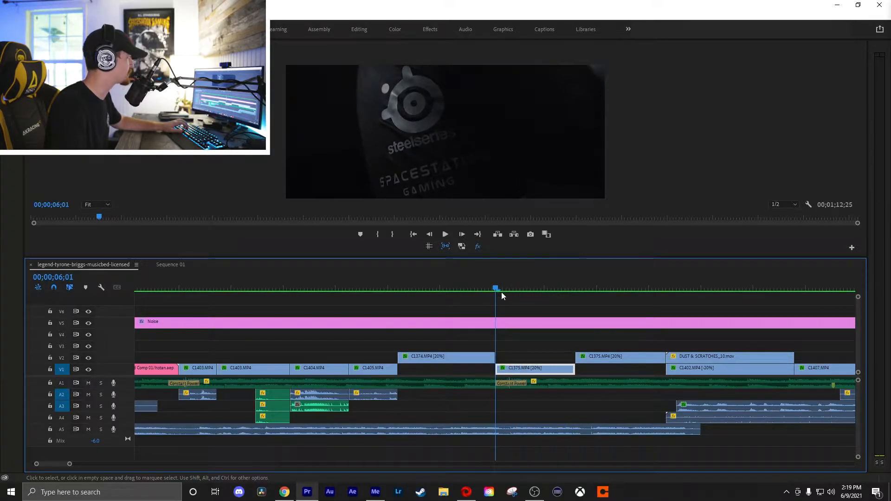
key("Down")
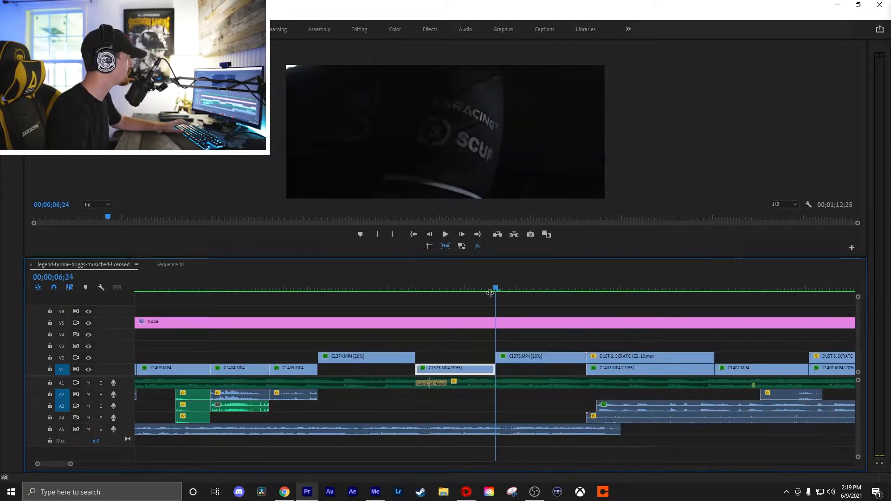
left_click_drag(496, 283, 553, 303)
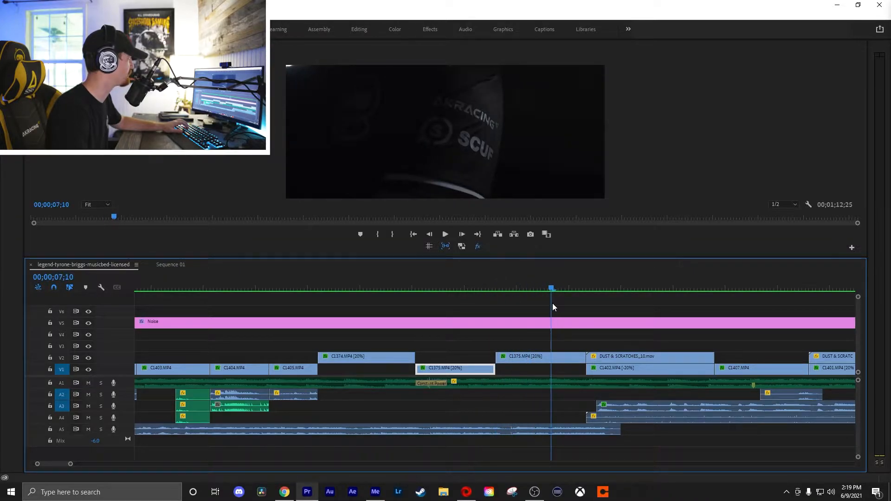
key("minus")
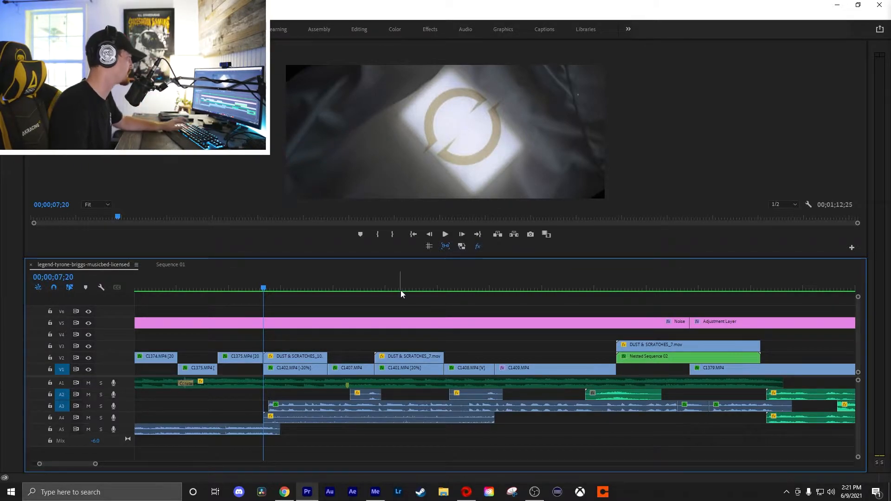
- Review the C1402.MP4 logo shot with its DUST & SCRATCHES_10.mov overlay and play it back
left_click(290, 288)
left_click(300, 370)
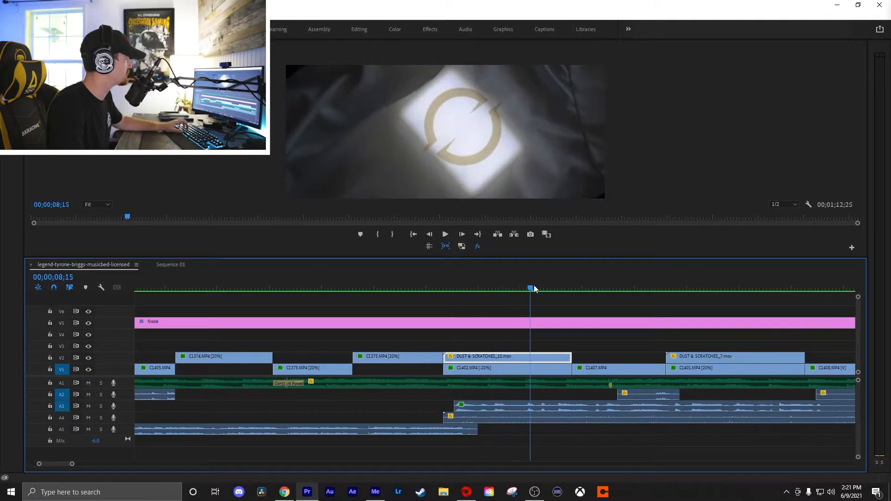
left_click_drag(533, 288, 447, 289)
key("minus")
key("equal")
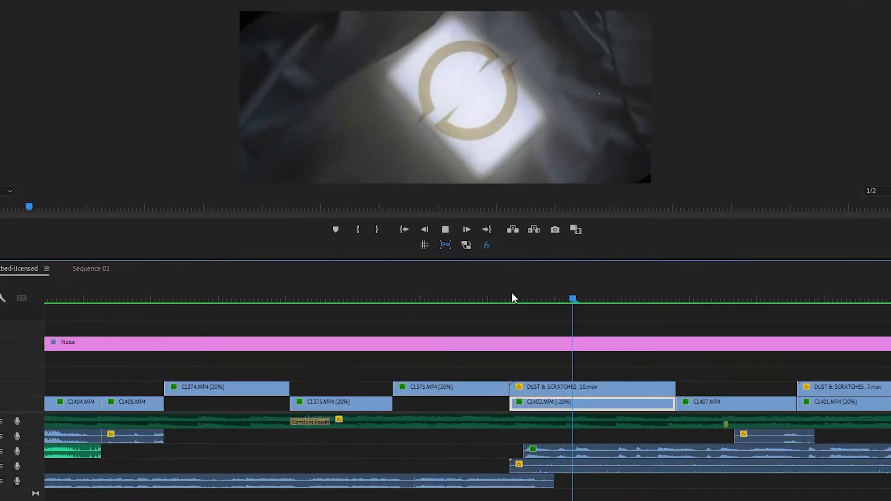
key("minus")
key("space")
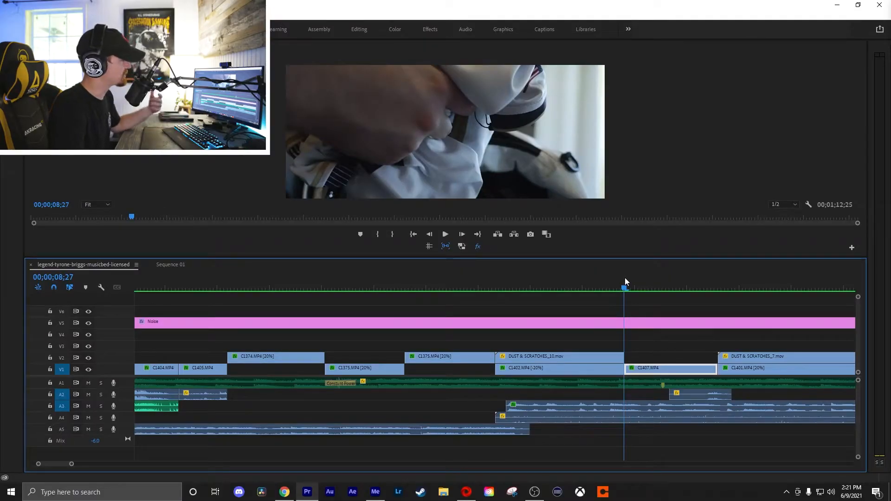
- Scrub through C1407.MP4, C1401.MP4 and C1408.MP4 to examine the cuts between the jersey shots
left_click_drag(626, 280, 670, 291)
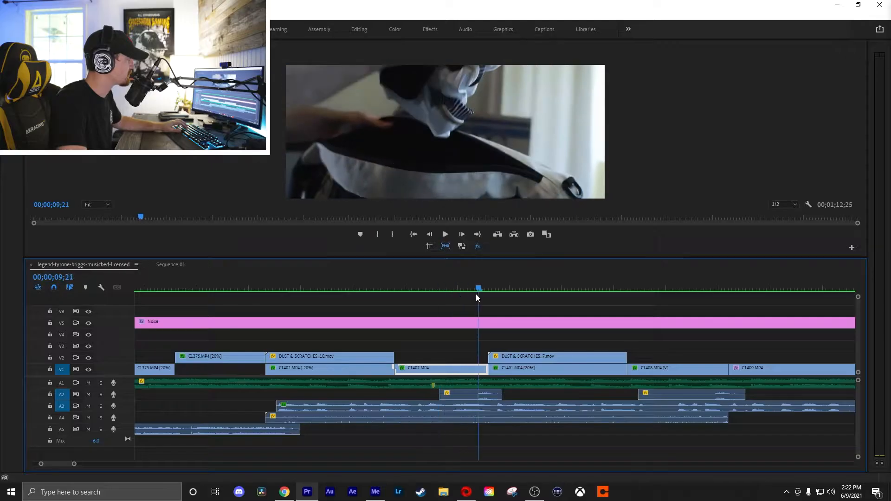
left_click_drag(475, 294, 491, 294)
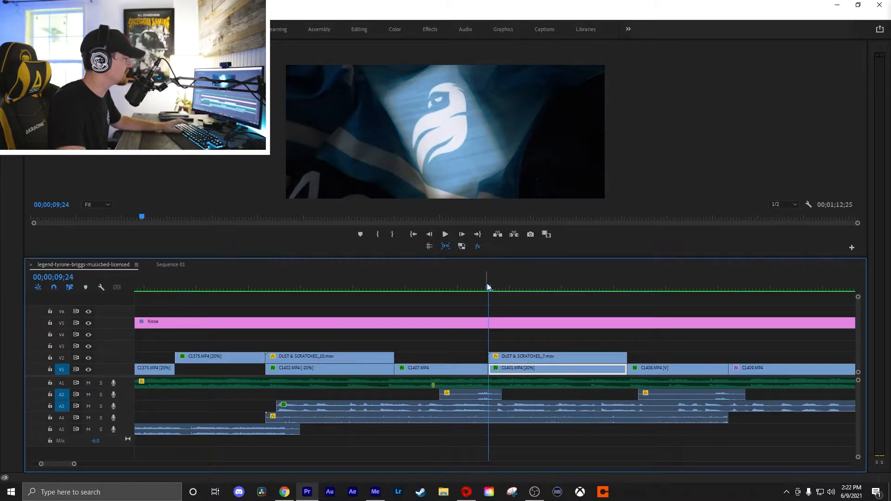
left_click_drag(488, 288, 527, 290)
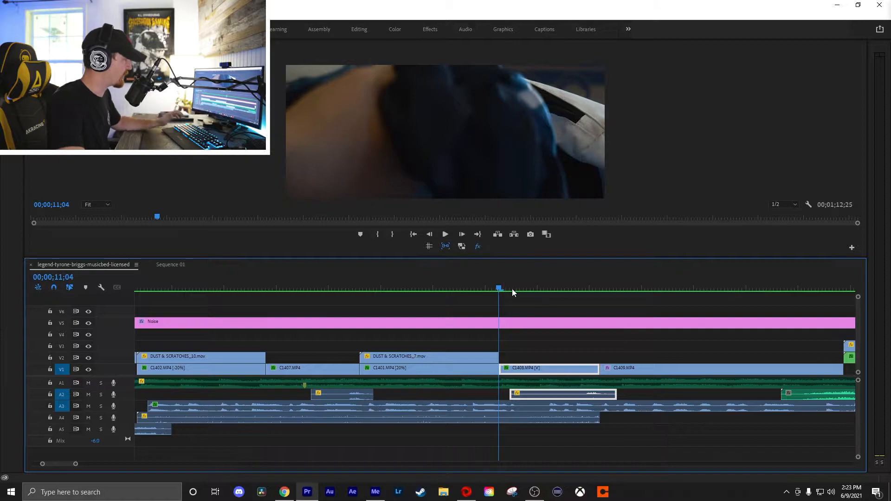
left_click_drag(513, 292, 525, 313)
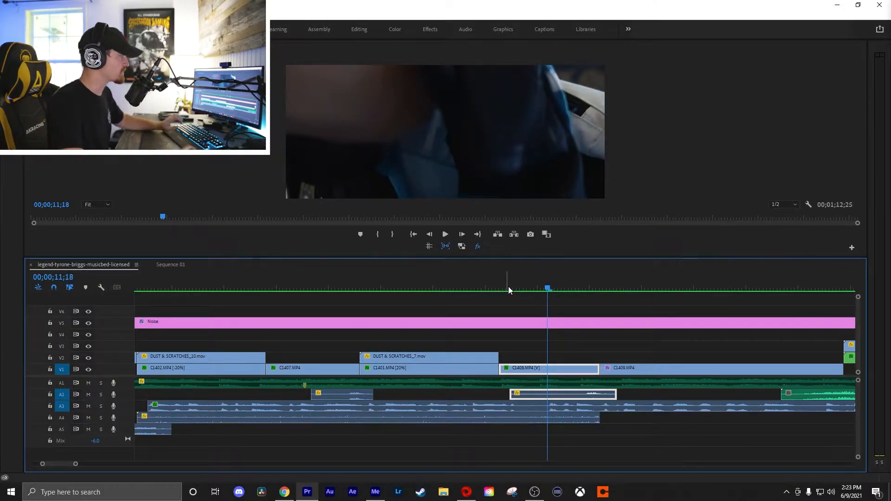
- Play the sequence from the start of C1402.MP4 into the C1409.MP4 clip
scroll(509, 289, "down", 1)
left_click(317, 289)
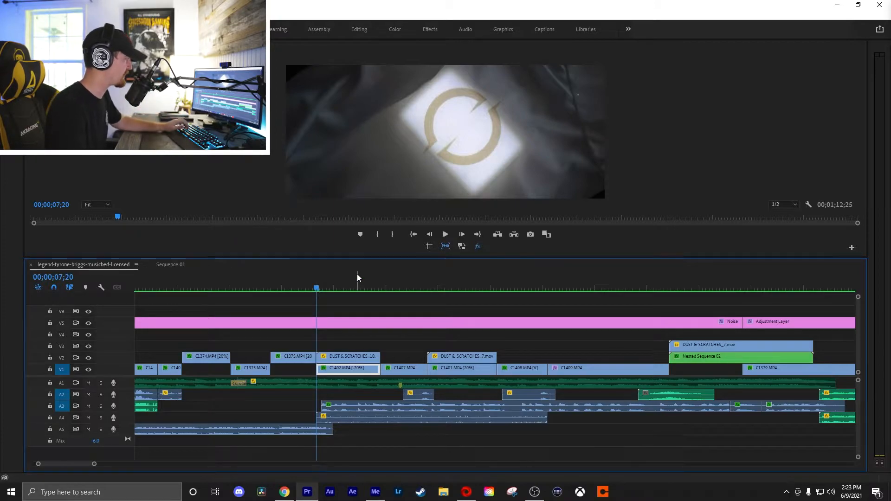
key("space")
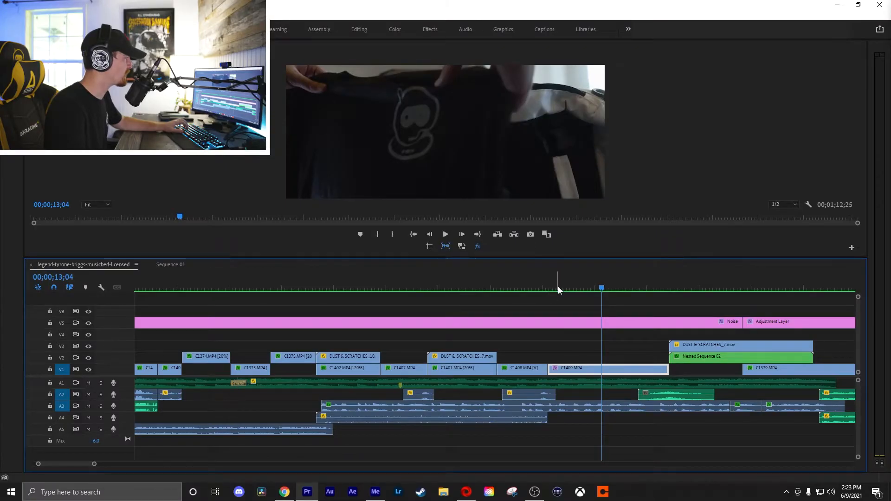
- Scrub from C1409.MP4 into Nested Sequence 02 and its dust overlay to examine the transition
left_click_drag(603, 287, 620, 286)
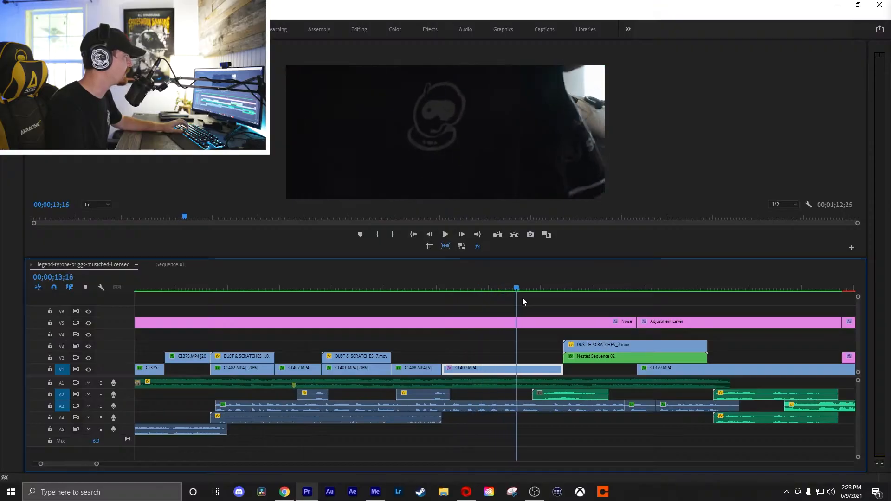
left_click_drag(523, 298, 558, 325)
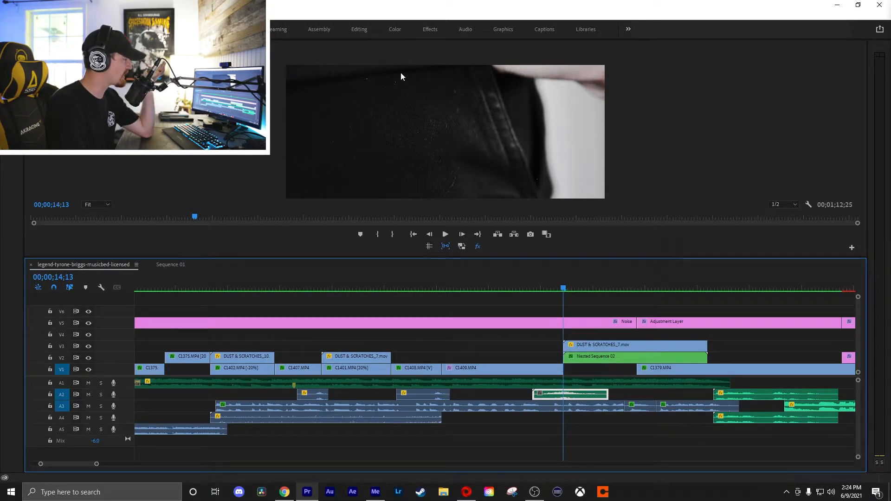
mouse_move(566, 287)
left_mouse_down()
mouse_move(635, 291)
mouse_move(575, 297)
left_mouse_up()
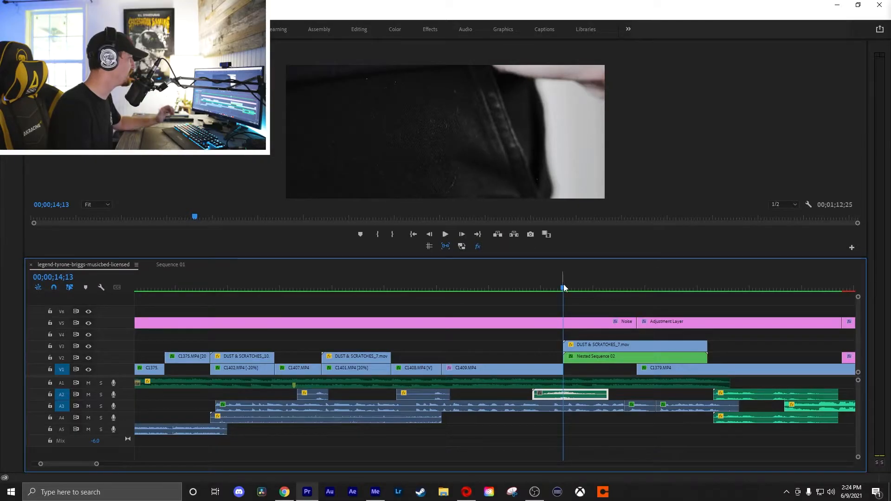
left_click_drag(563, 292, 583, 302)
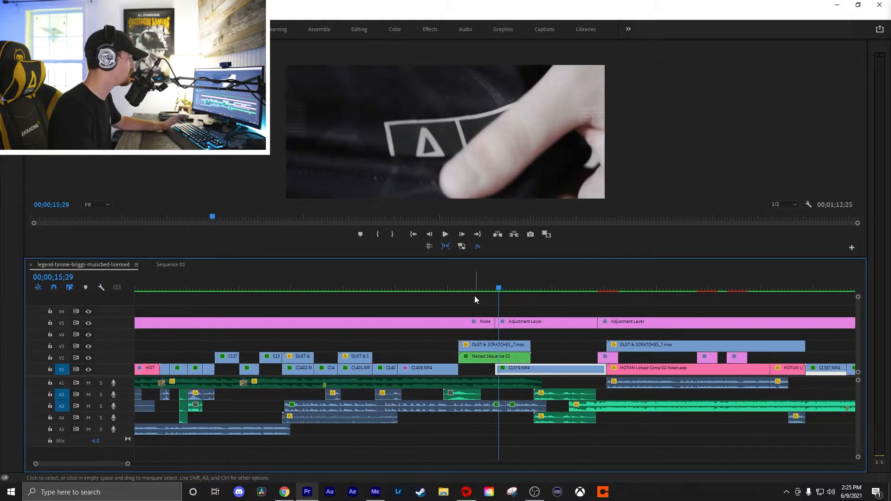
key("minus")
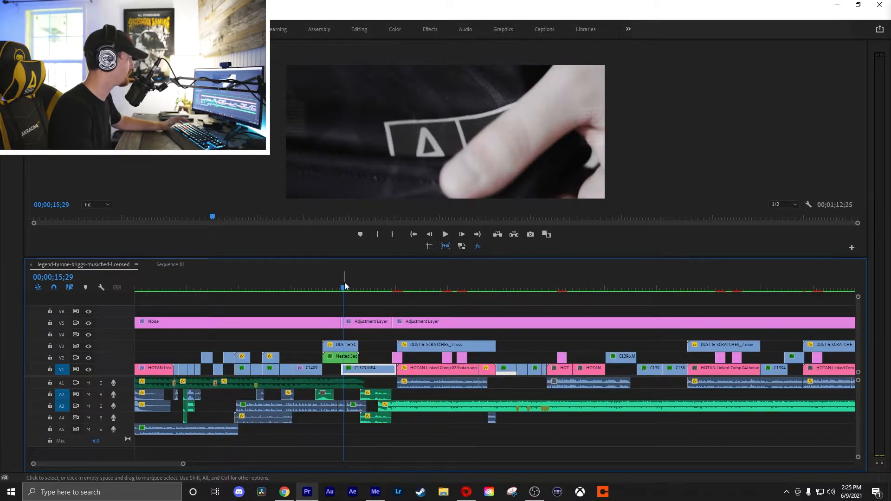
- Play the edit from the beginning of the sequence in a maximized view
key("Home")
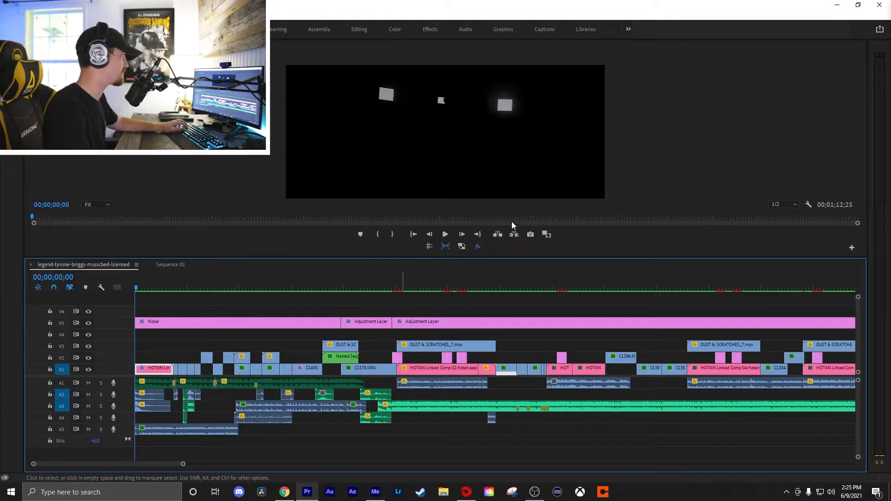
key("grave")
key("space")
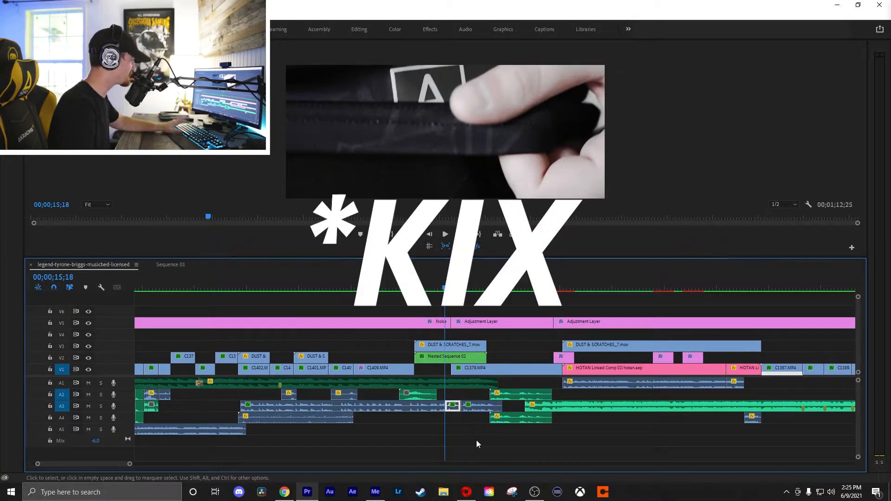
- Expand the Audio 3 track and play the sequence from Nested Sequence 02 into C1379.MP4
key("equal")
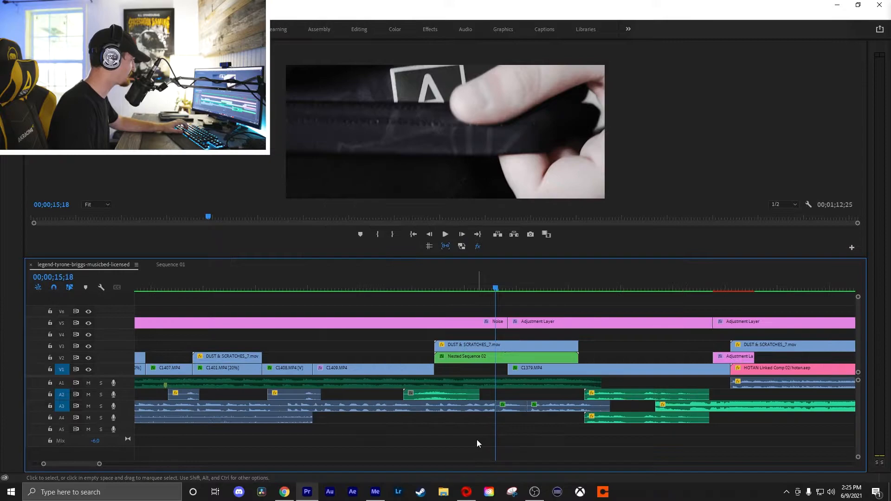
double_click(127, 403)
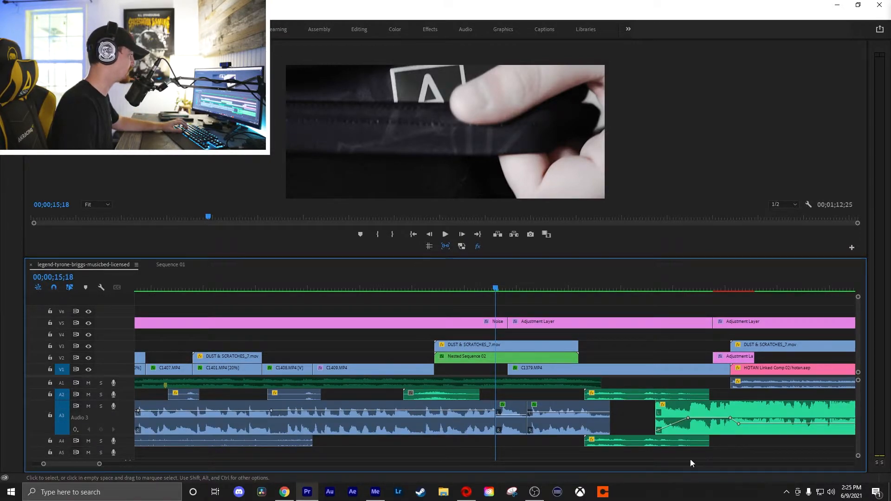
left_click(626, 333)
key("minus")
left_click(462, 282)
key("space")
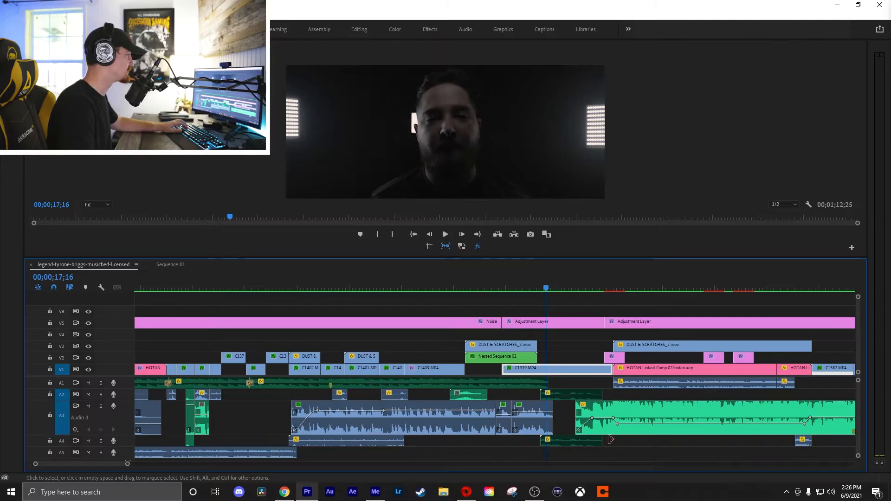
- Select the paired sound effects on A2 and A4 beneath C1379.MP4 and scrub through the overlap with Nested Sequence 02
left_click_drag(563, 456, 560, 430)
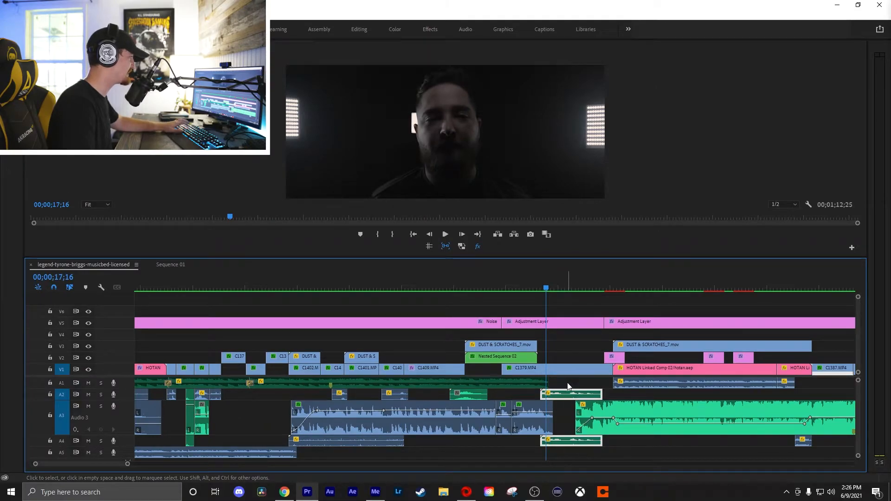
key("equal")
left_click_drag(384, 290, 465, 322)
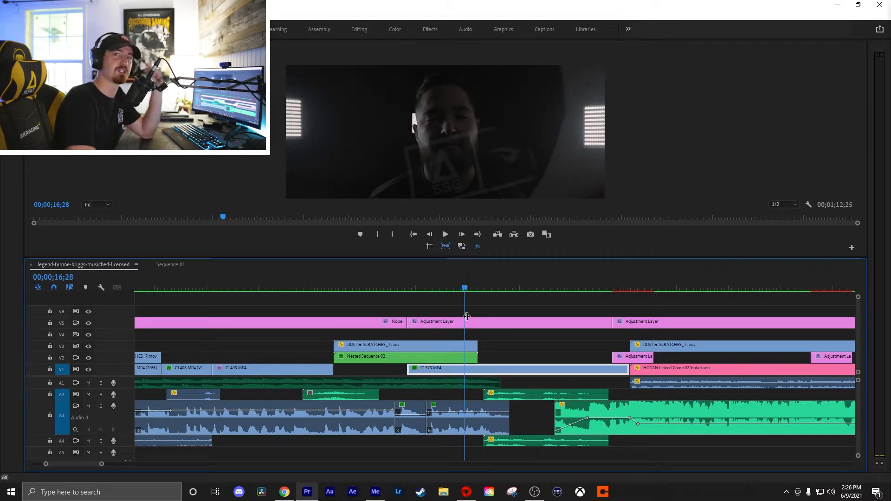
left_click_drag(467, 316, 475, 288)
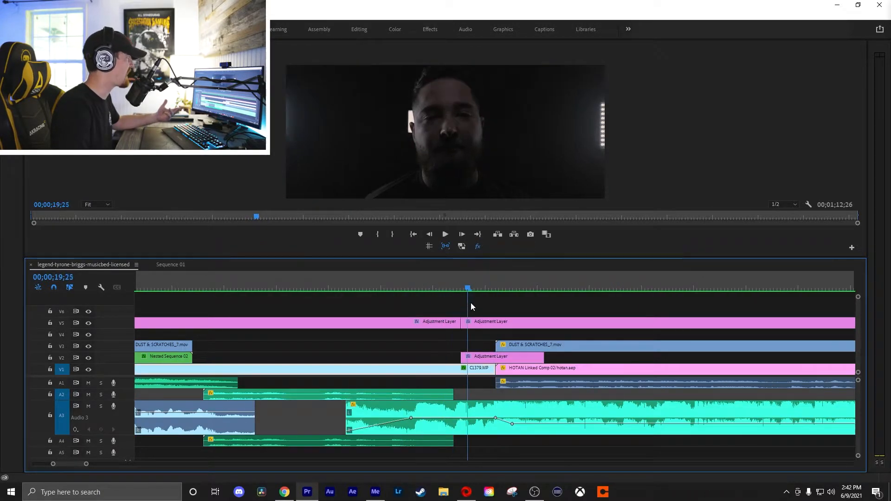
- Scrub from the end of C1379.MP4 through the first HOTAN Linked Comp 02 gameplay clip and its adjustment layers
left_click_drag(471, 304, 441, 306)
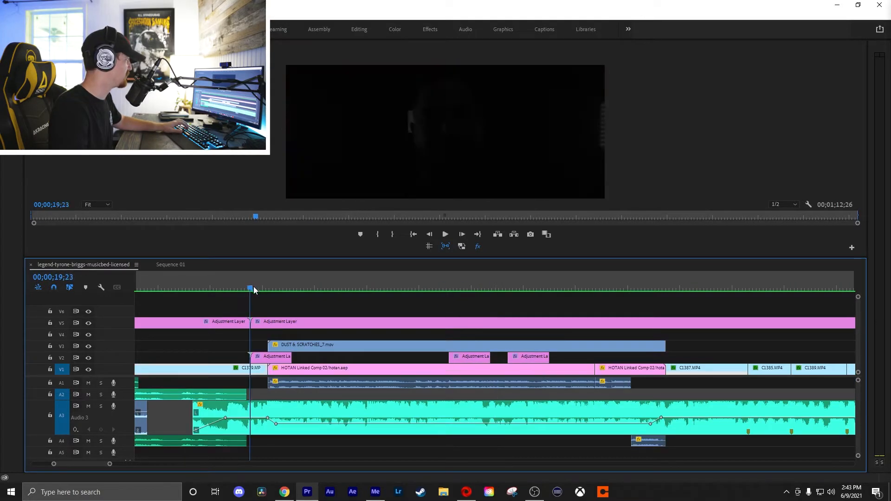
left_click_drag(254, 286, 282, 296)
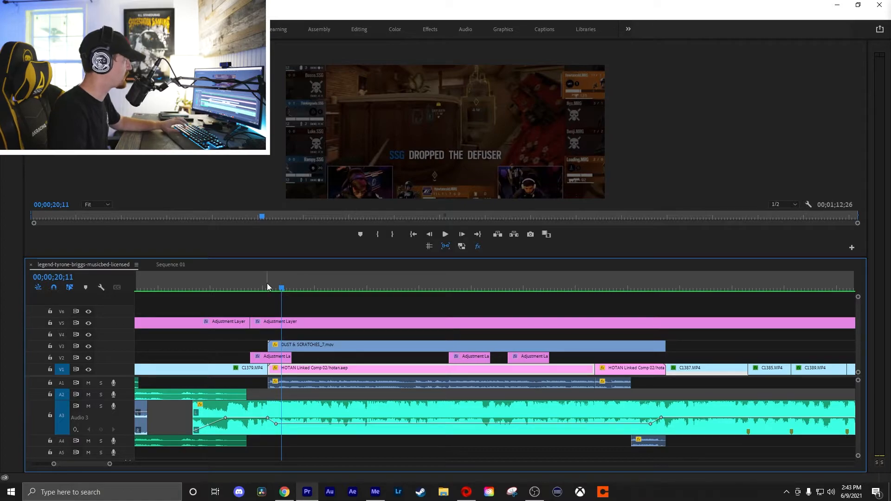
left_click_drag(291, 284, 514, 295)
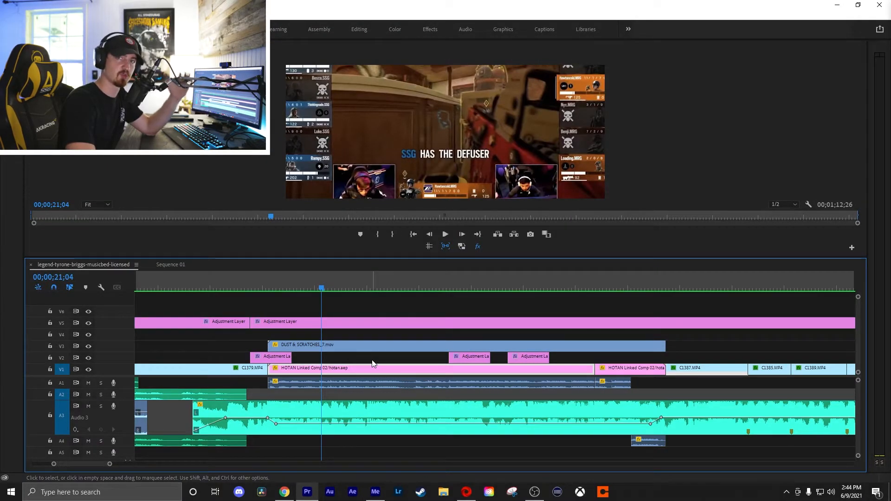
left_click_drag(321, 288, 577, 331)
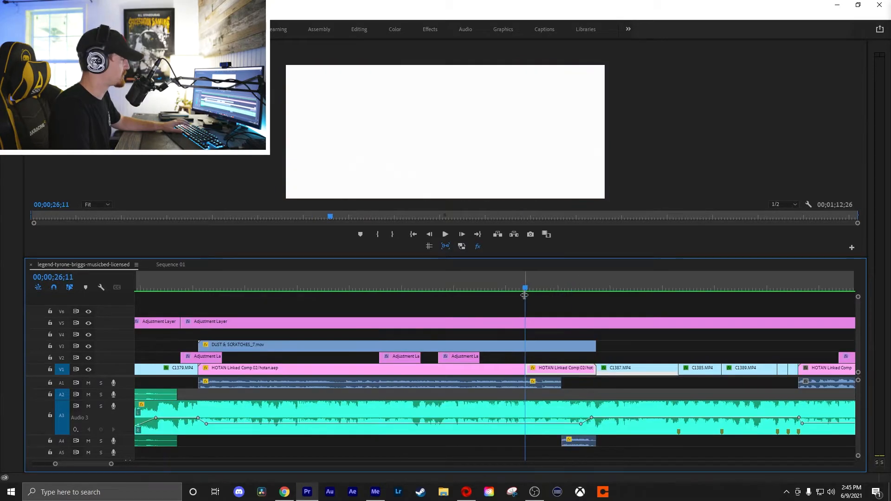
- Examine the second HOTAN Linked Comp 02 clip and its cut into C1387.MP4 by scrubbing across them
key("equal")
mouse_move(496, 287)
left_mouse_down()
mouse_move(462, 286)
mouse_move(488, 289)
left_mouse_up()
left_click_drag(492, 291, 628, 301)
key("minus")
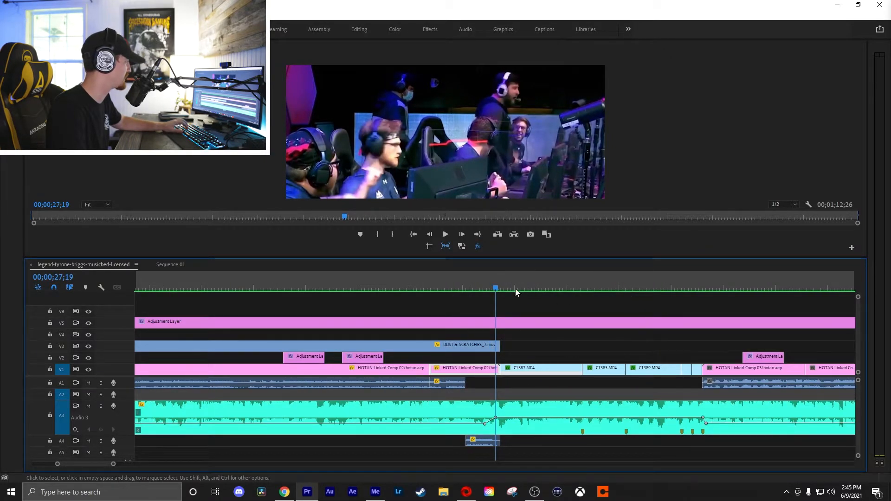
left_click_drag(495, 298, 506, 297)
- Return the playhead to 00;00;25;15 to examine the last adjustment layer over HOTAN Linked Comp 02
key("minus")
key("equal")
key("minus")
left_click(435, 285)
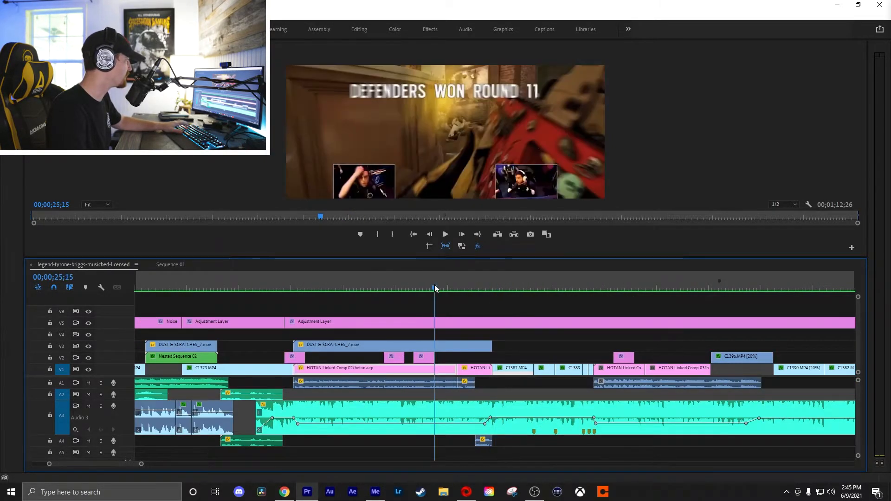
key("equal")
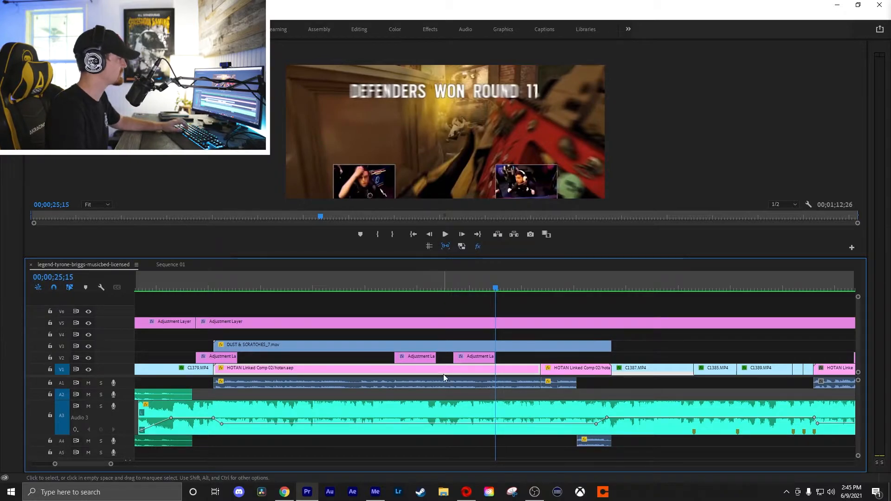
left_click(567, 310)
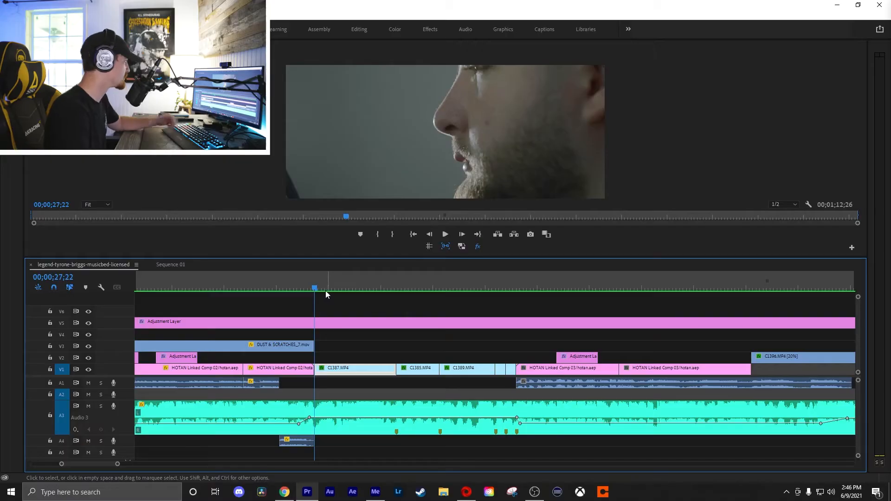
- Play C1387.MP4 from its start and scrub on into C1385.MP4
mouse_move(311, 283)
left_mouse_down()
mouse_move(513, 315)
mouse_move(383, 322)
mouse_move(316, 282)
left_mouse_up()
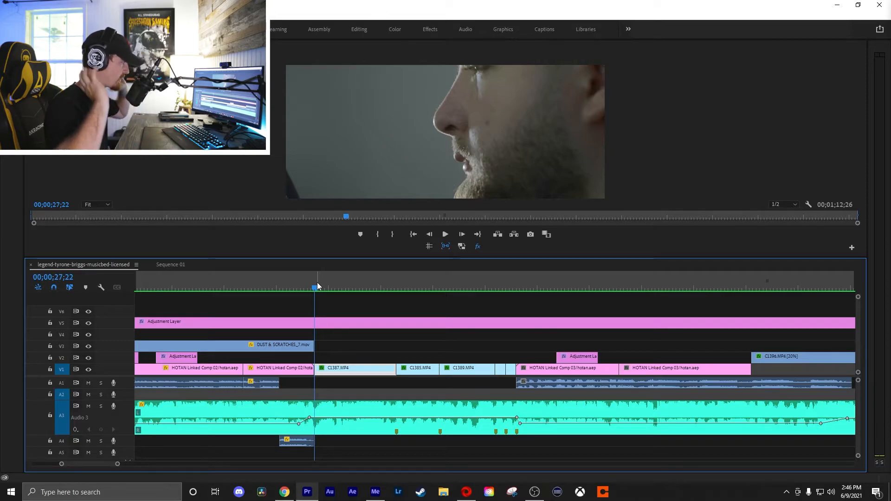
key("space")
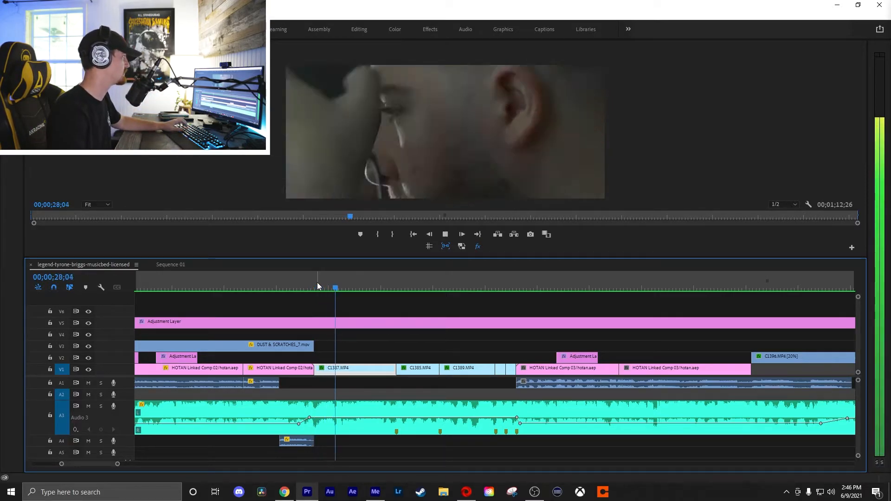
left_click(397, 288)
left_click_drag(397, 289, 425, 288)
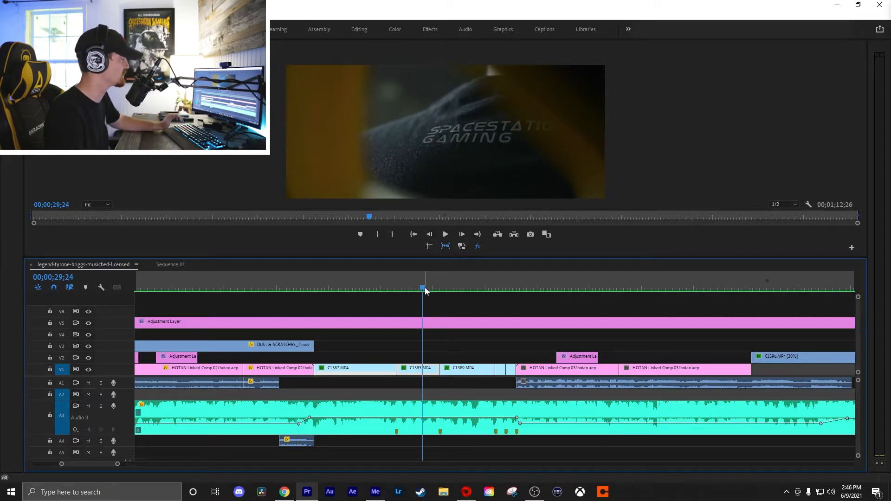
- Scrub from C1385.MP4 through C1389.MP4 and the short marker-aligned clips into HOTAN Linked Comp 03
left_click_drag(423, 288, 495, 297)
key("equal")
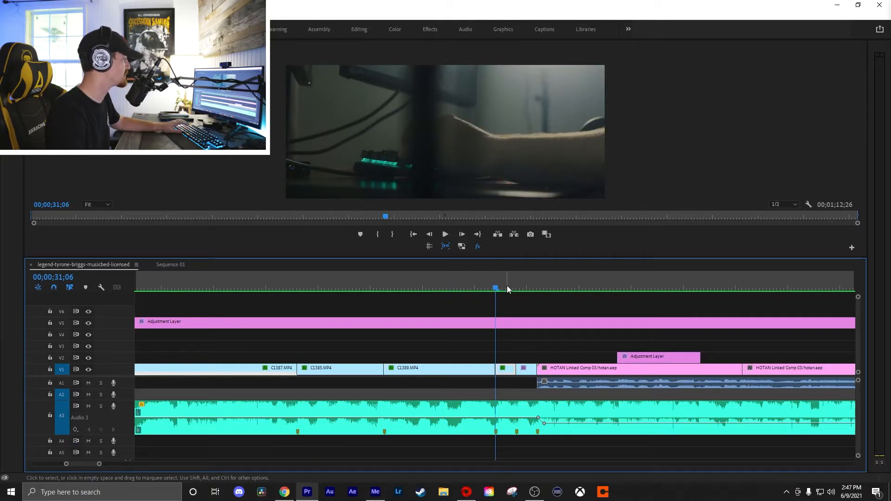
key("equal")
left_click_drag(500, 281, 549, 294)
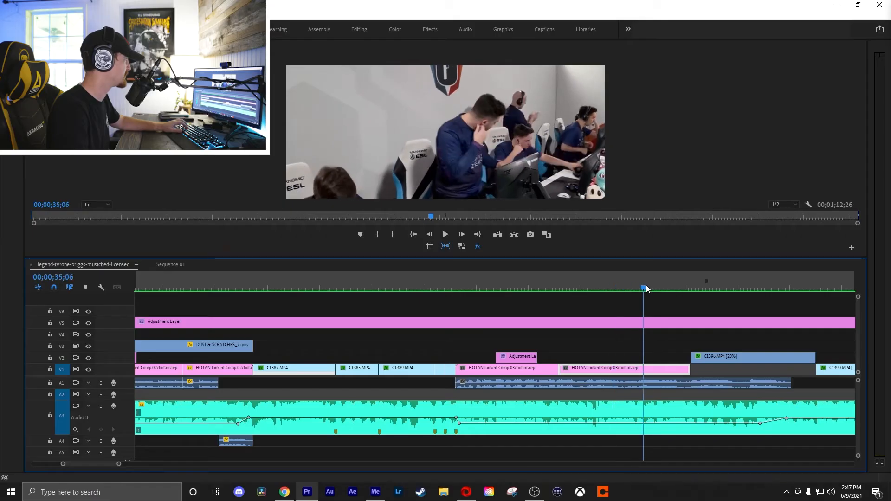
- Review the HOTAN Linked Comp 03 clips, then scrub through C1396.MP4, C1390.MP4 and C1382.MP4
mouse_move(646, 285)
left_mouse_down()
mouse_move(594, 287)
mouse_move(643, 290)
left_mouse_up()
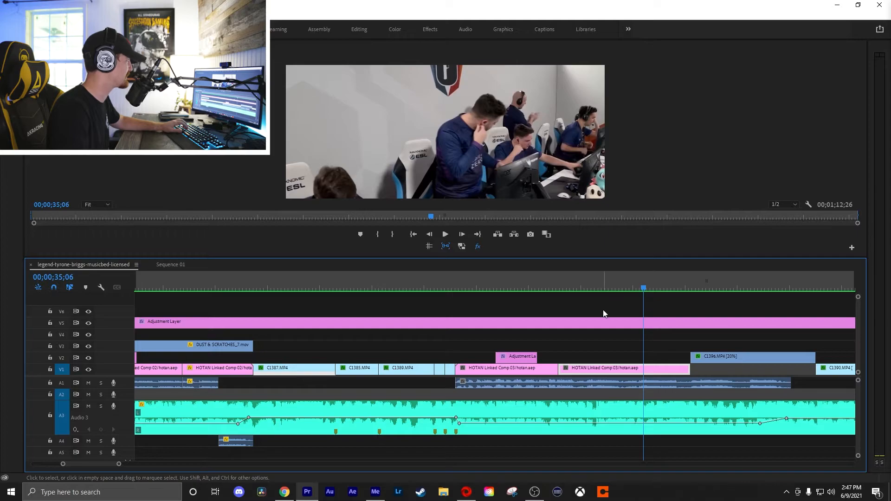
left_click_drag(473, 280, 567, 324)
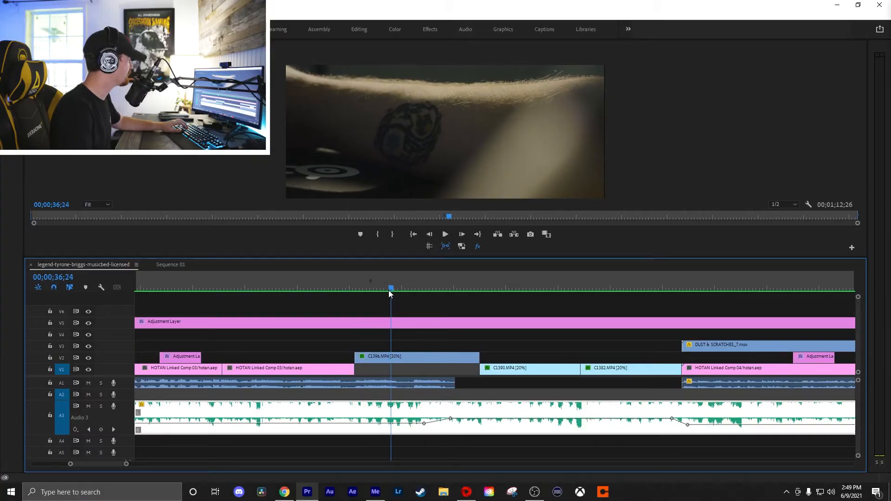
left_click_drag(390, 291, 662, 306)
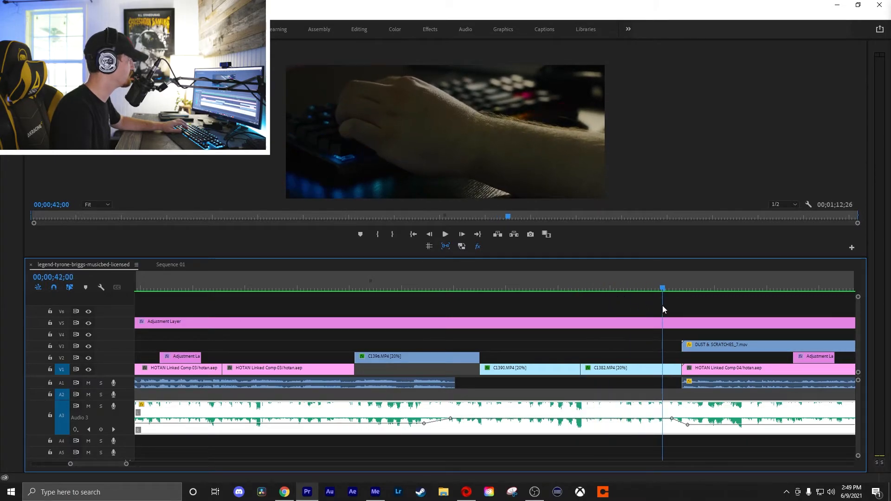
- Jump to the start of HOTAN Linked Comp 04 and scrub through its gameplay and adjustment layers
key("Down")
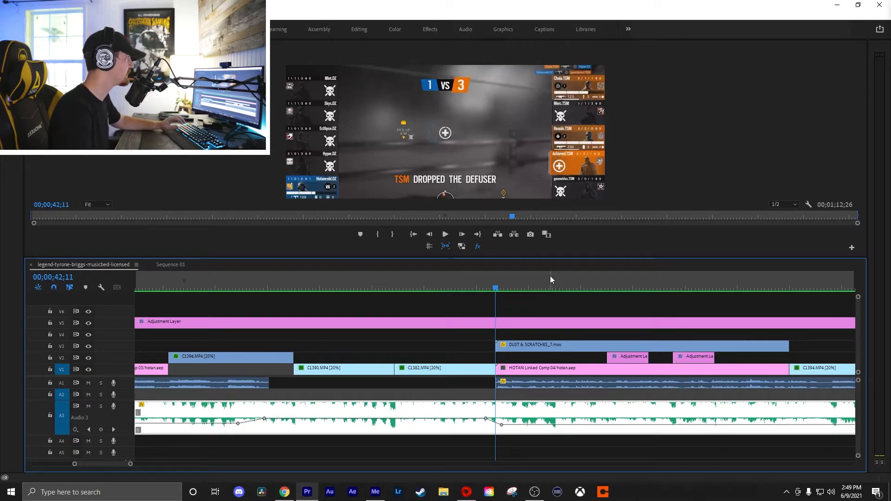
mouse_move(497, 286)
left_mouse_down()
mouse_move(583, 288)
mouse_move(502, 292)
left_mouse_up()
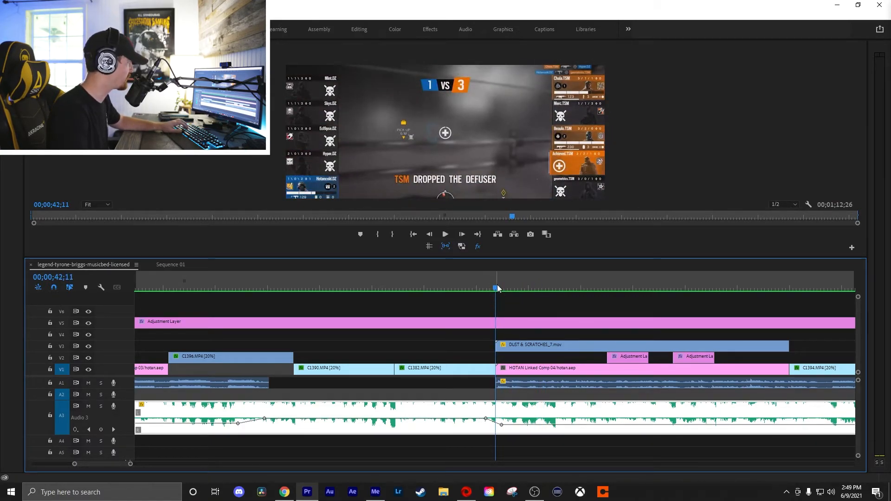
left_click_drag(497, 285, 714, 293)
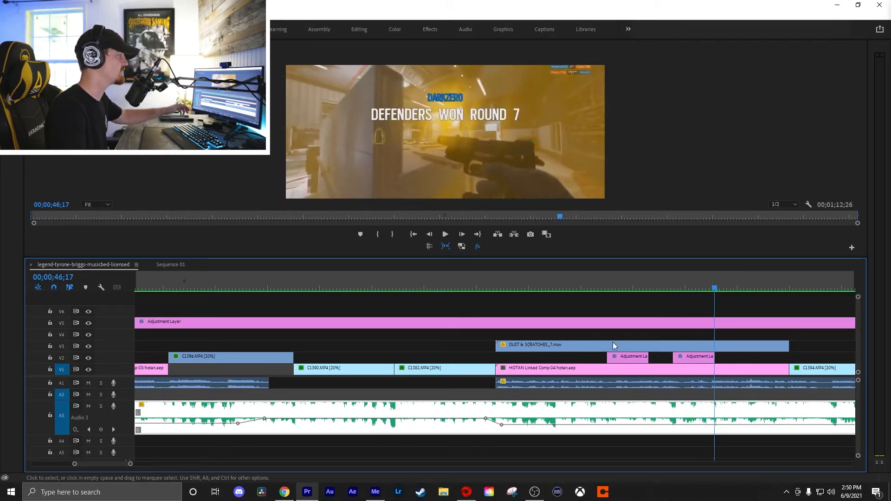
left_click(498, 287)
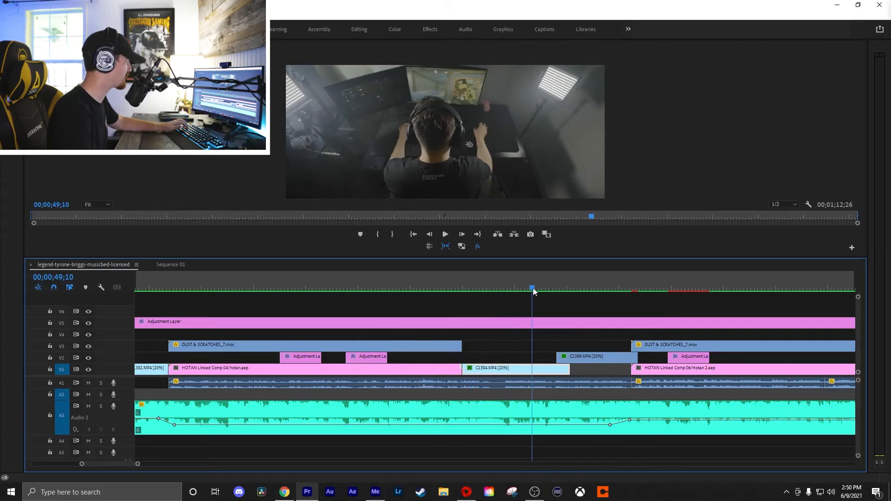
- Scrub from C1394.MP4 into C1399.MP4 and through the HOTAN Linked Comp 06 gameplay up to its last adjustment layer
left_click_drag(533, 289, 603, 291)
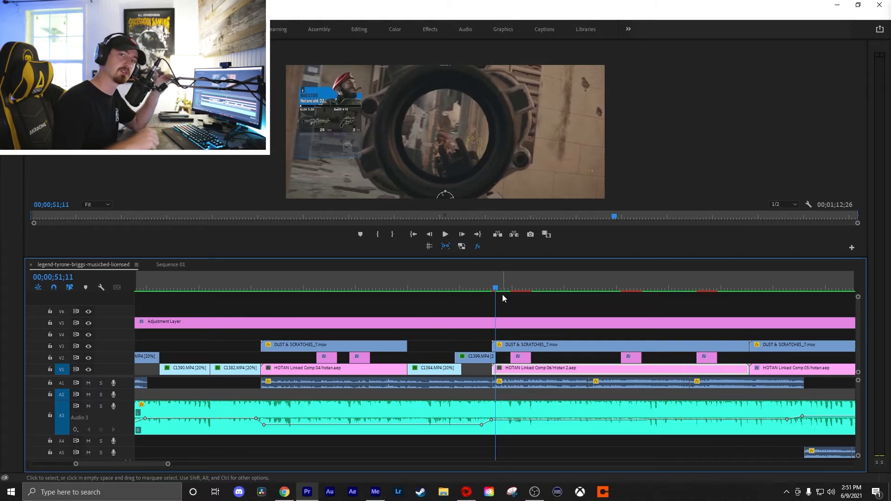
left_click(625, 289)
left_click_drag(625, 288, 695, 302)
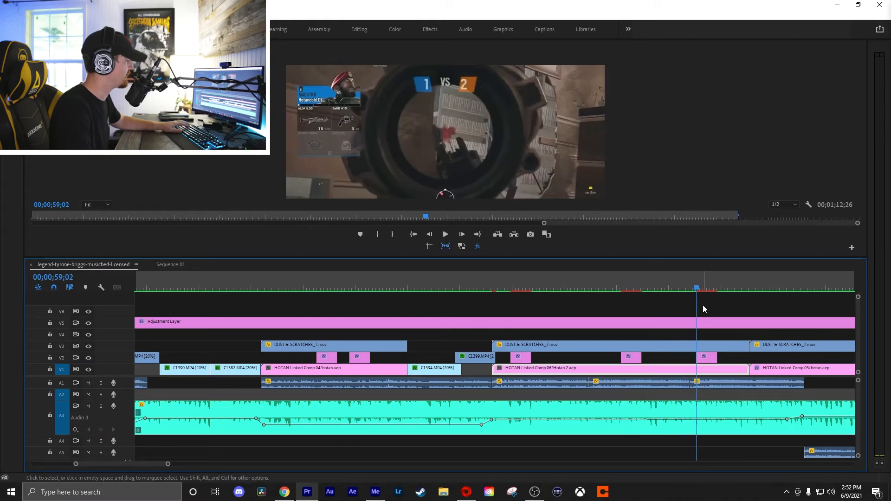
- Scrub from the end of HOTAN Linked Comp 06 through the closing title in HOTAN Linked Comp 05
key("equal")
left_click_drag(498, 286, 608, 296)
key("minus")
left_click_drag(546, 284, 606, 287)
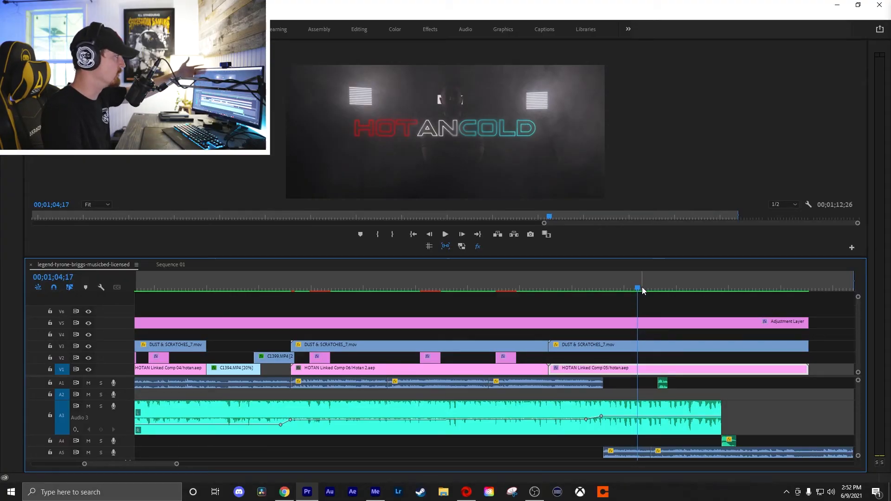
left_click_drag(639, 283, 780, 294)
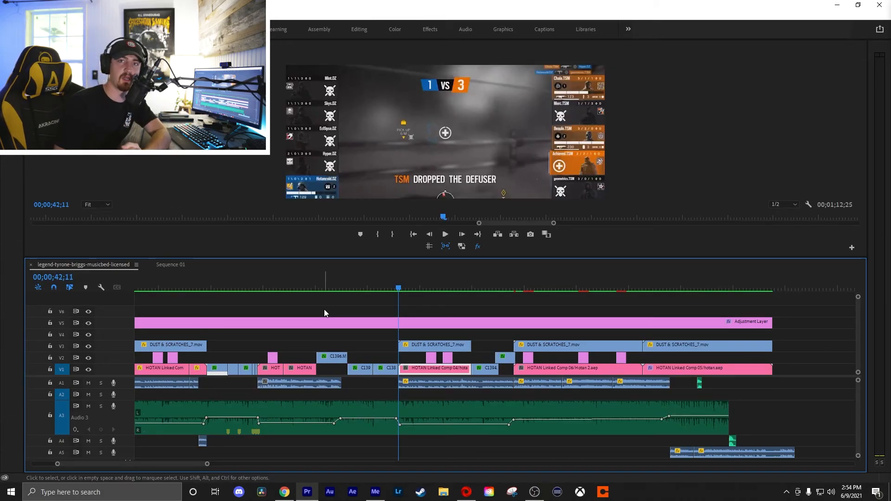